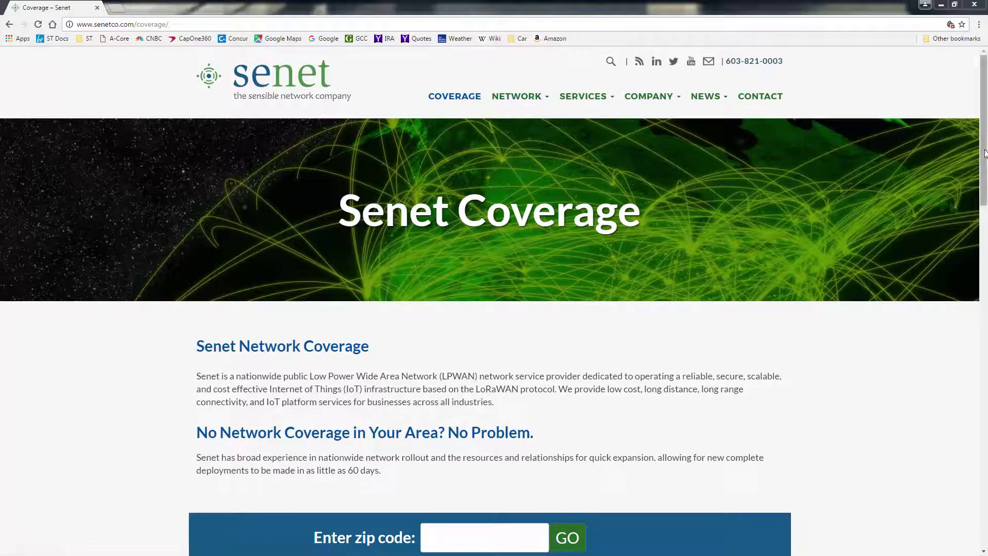
- Pan and zoom the Senet coverage map from the west coast across the US to Ohio and Pennsylvania
scroll(961, 140, down, 7)
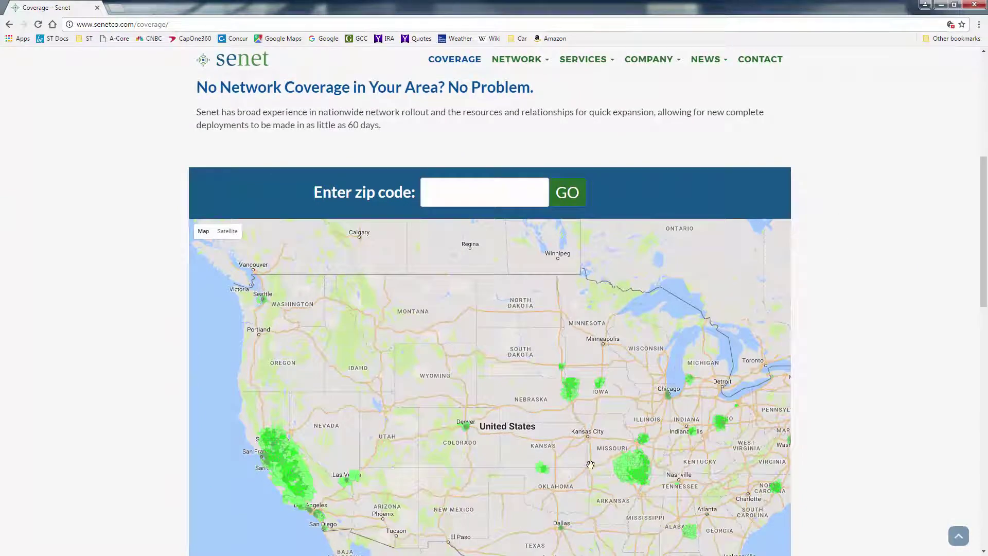
drag(247, 511, 325, 453)
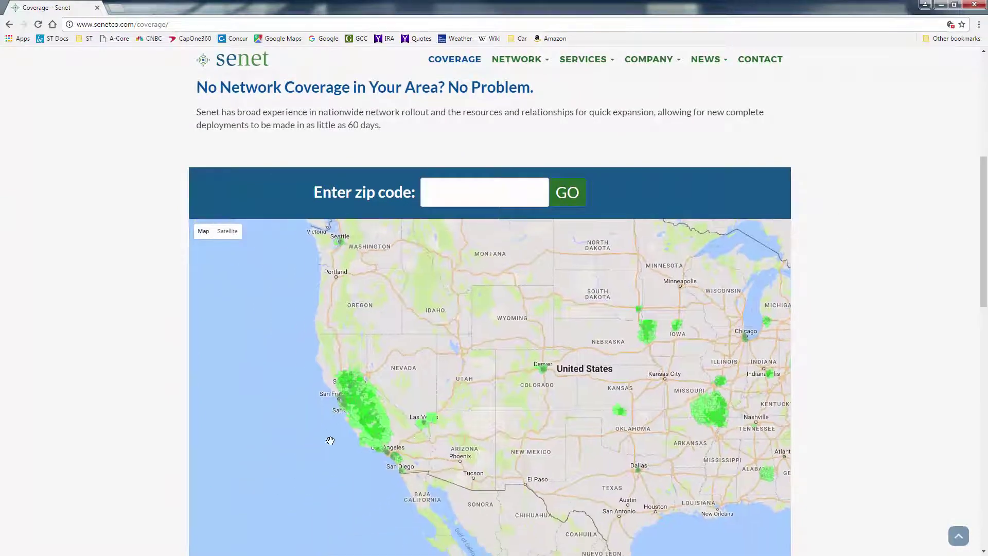
scroll(360, 422, up, 2)
scroll(421, 414, down, 1)
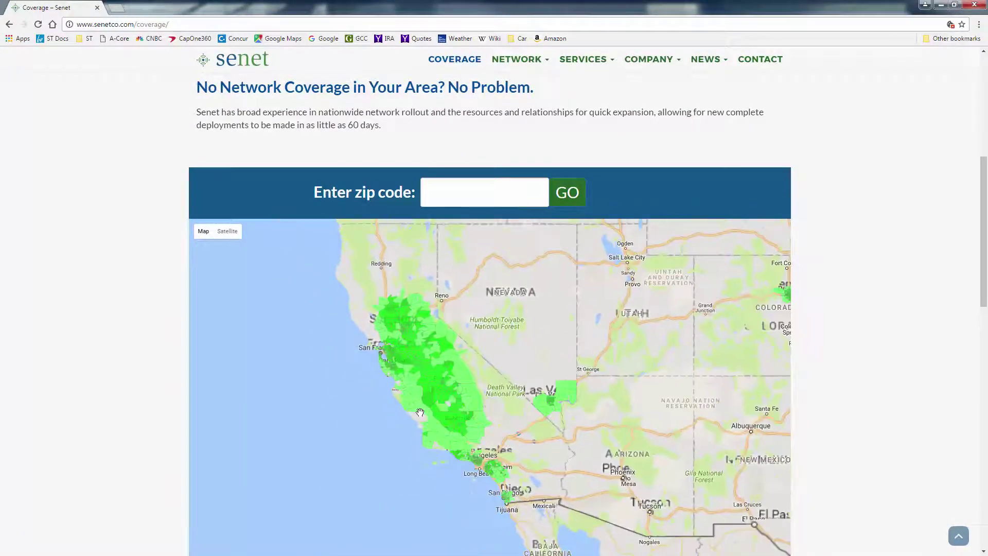
scroll(539, 379, down, 1)
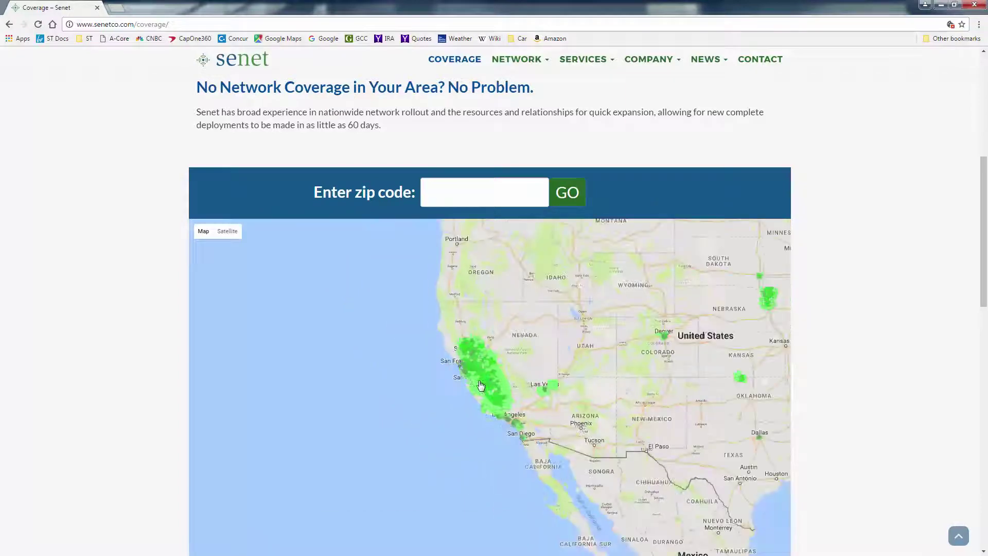
drag(767, 412, 522, 407)
scroll(651, 367, up, 2)
drag(389, 498, 588, 410)
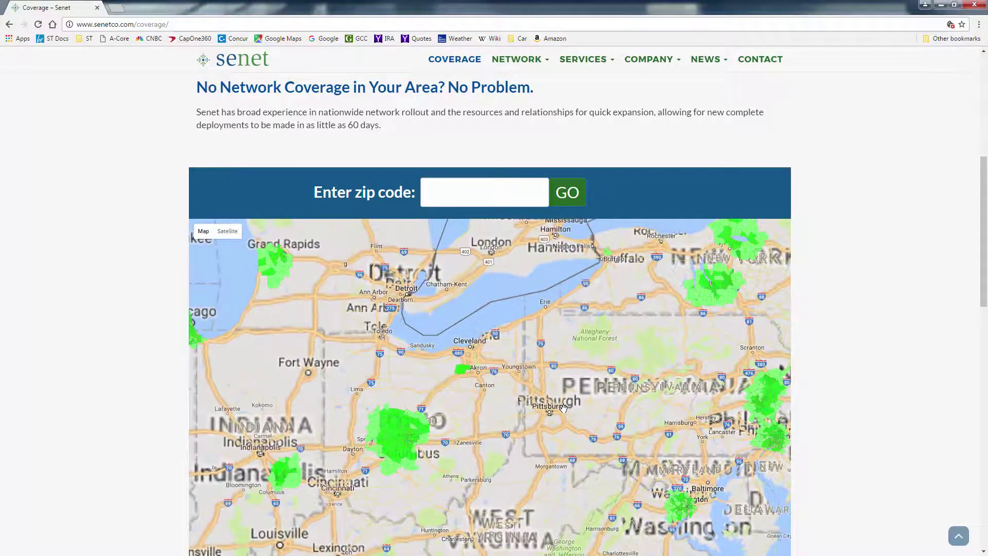
scroll(528, 393, down, 2)
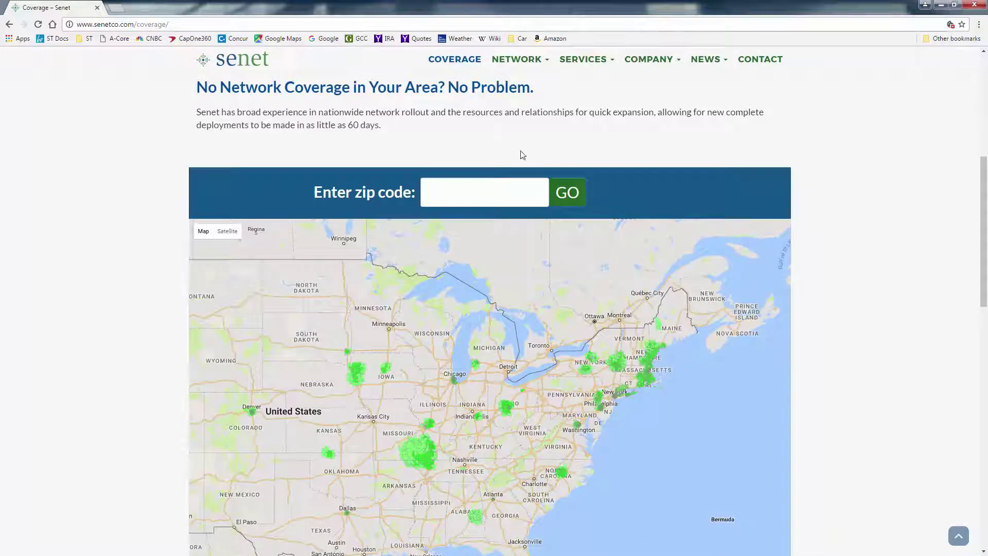
mouse_move(581, 64)
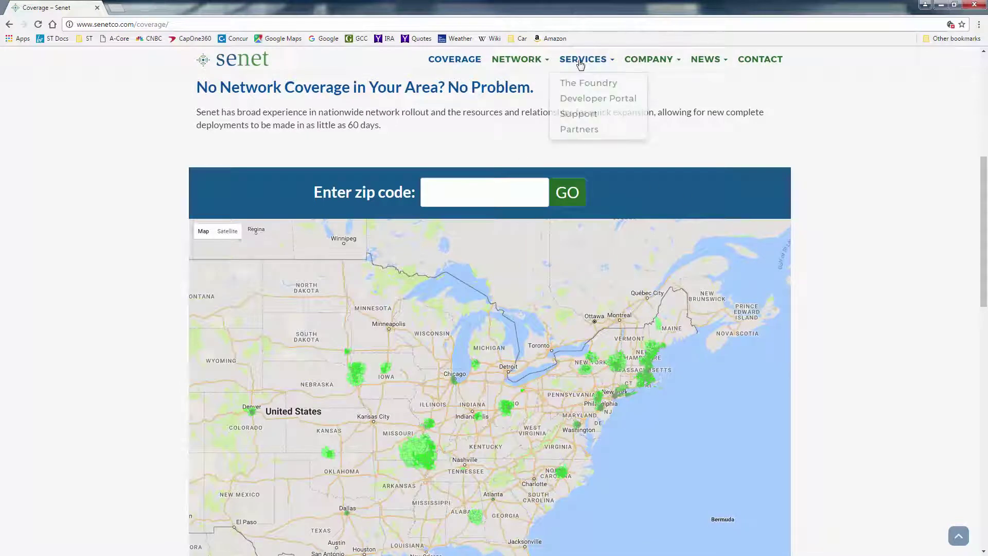
- Open the Developer Portal, revisit the Digi-Key cart items, then switch to the Senet Portal dashboard
click(591, 104)
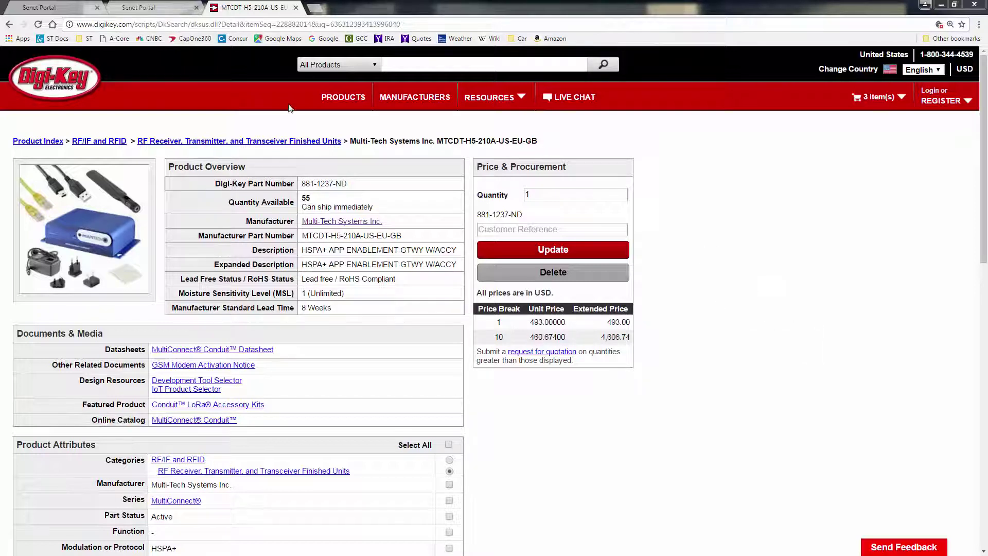
click(9, 25)
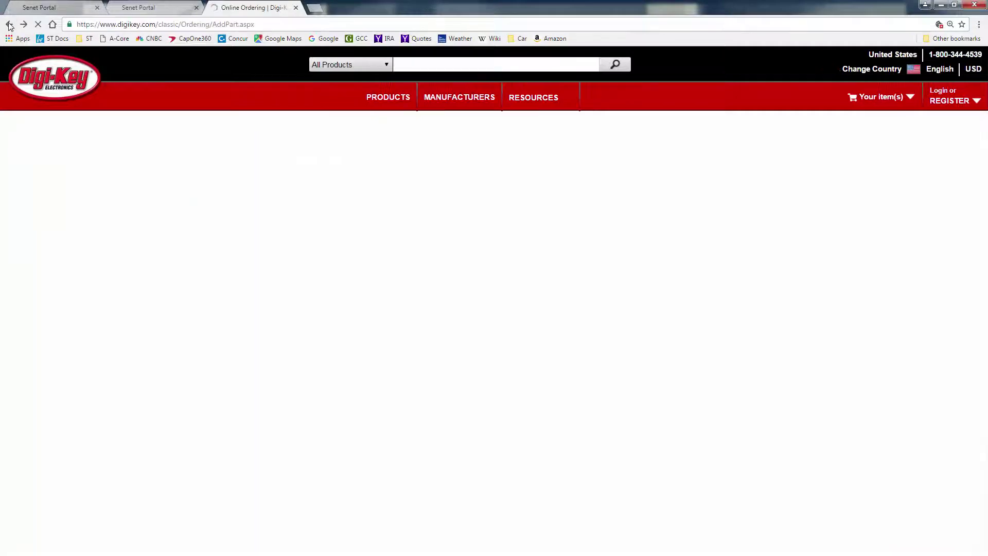
mouse_move(114, 390)
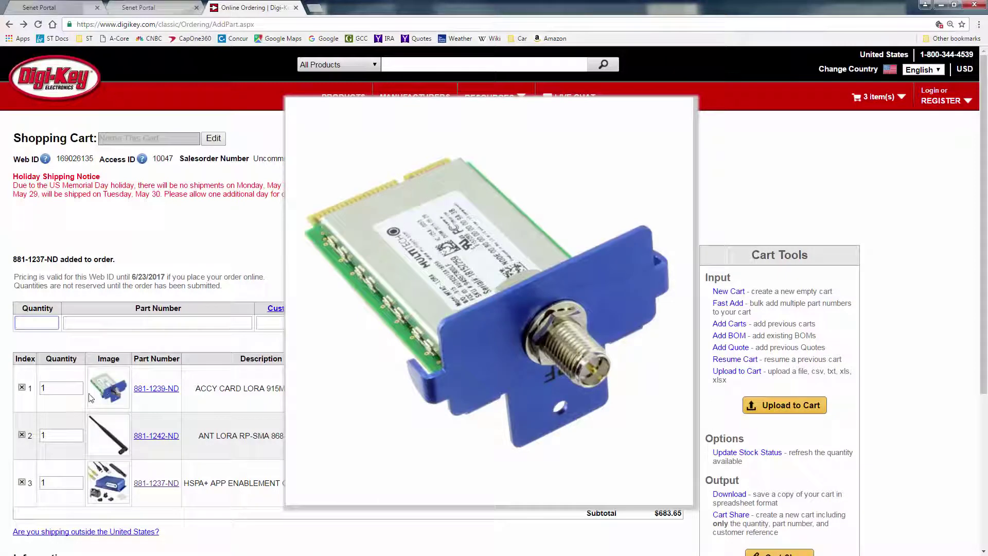
mouse_move(113, 432)
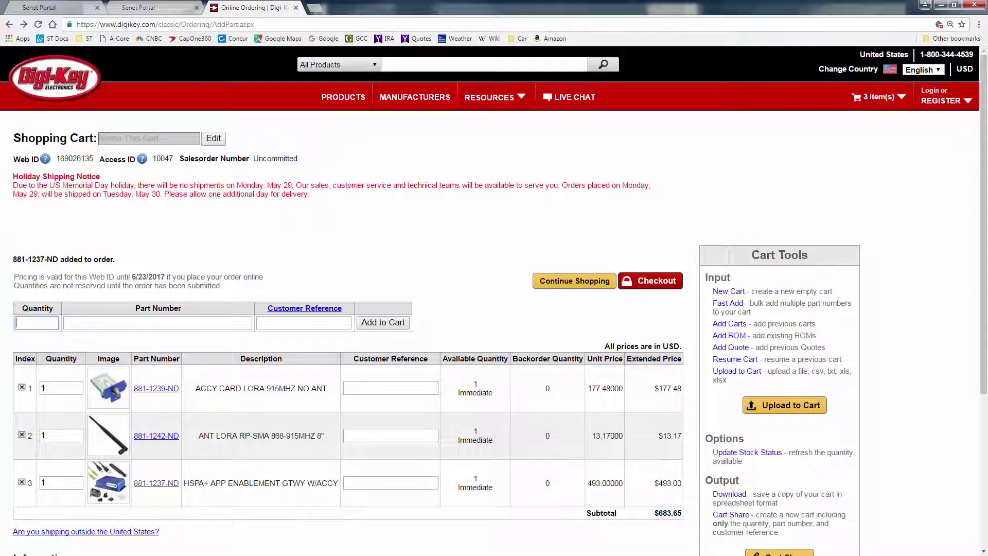
key(ctrl+shift+Tab)
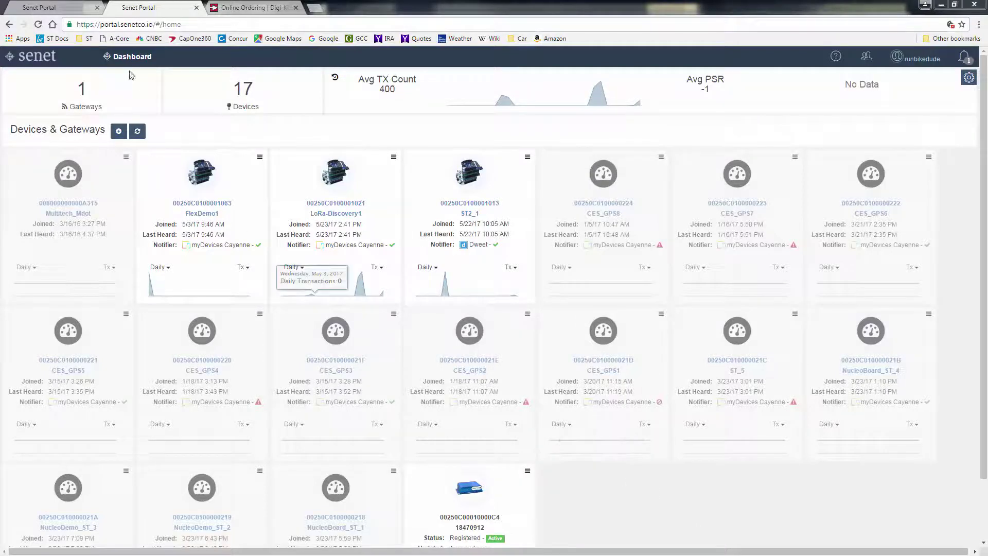
- Open Senet Portal in another tab and choose Gateway in the Register Device or Gateway dialog
click(335, 174)
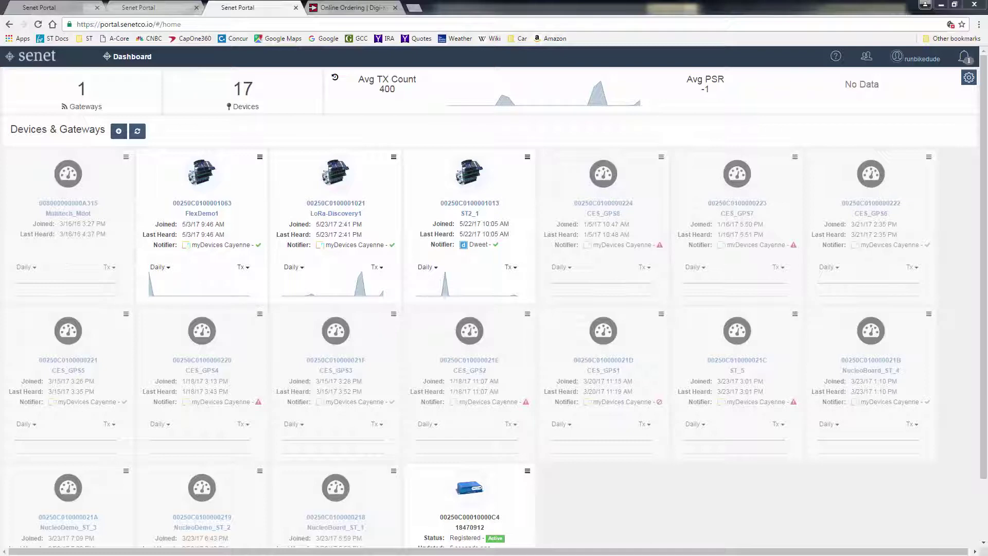
click(118, 131)
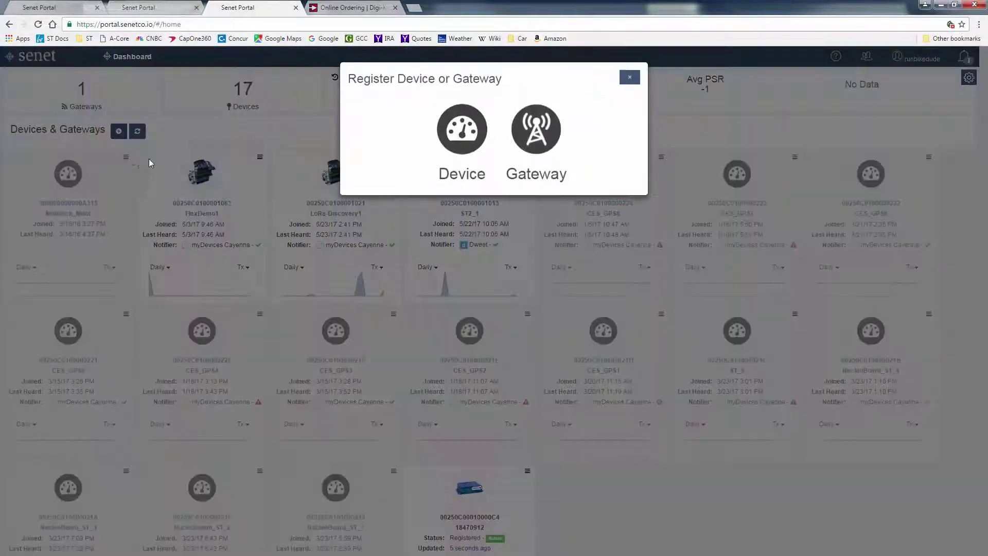
click(535, 143)
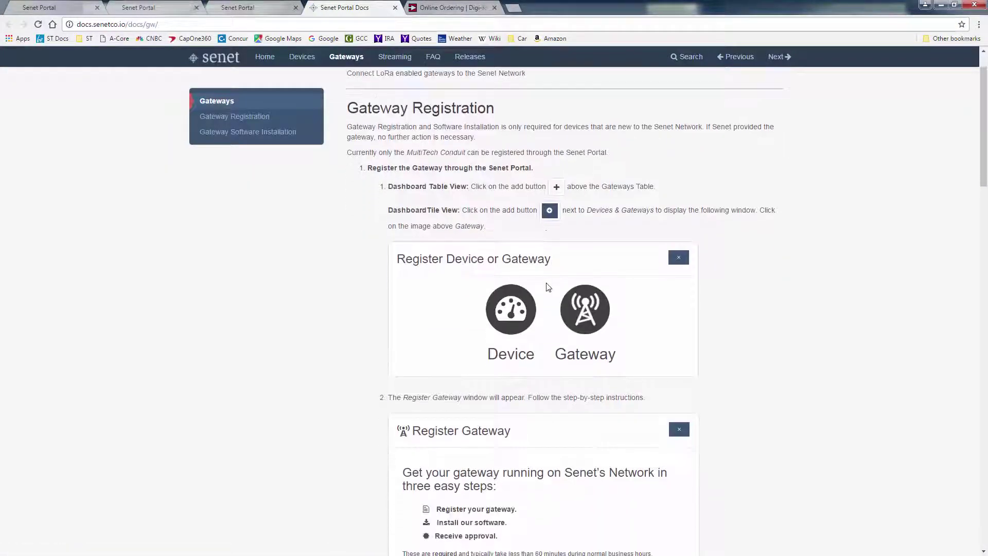
- Read through the Gateway Registration and Installation docs, then return to the Senet Portal dashboard
scroll(547, 283, down, 11)
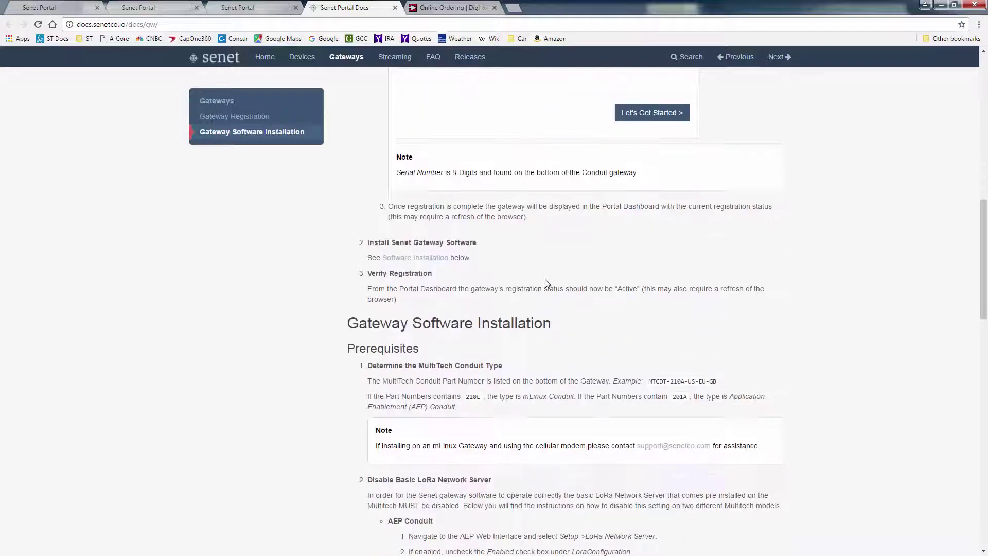
scroll(546, 280, down, 9)
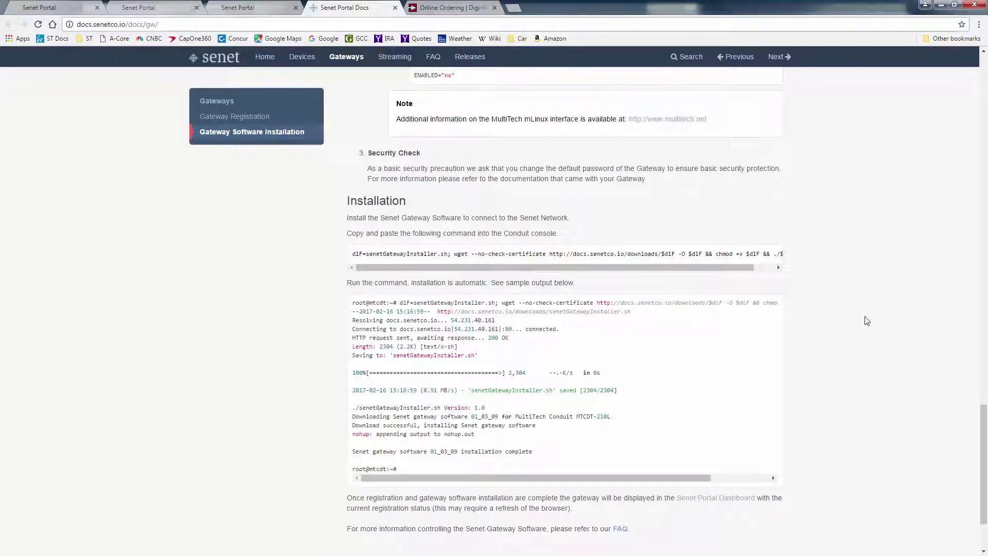
key(ctrl+shift+Tab)
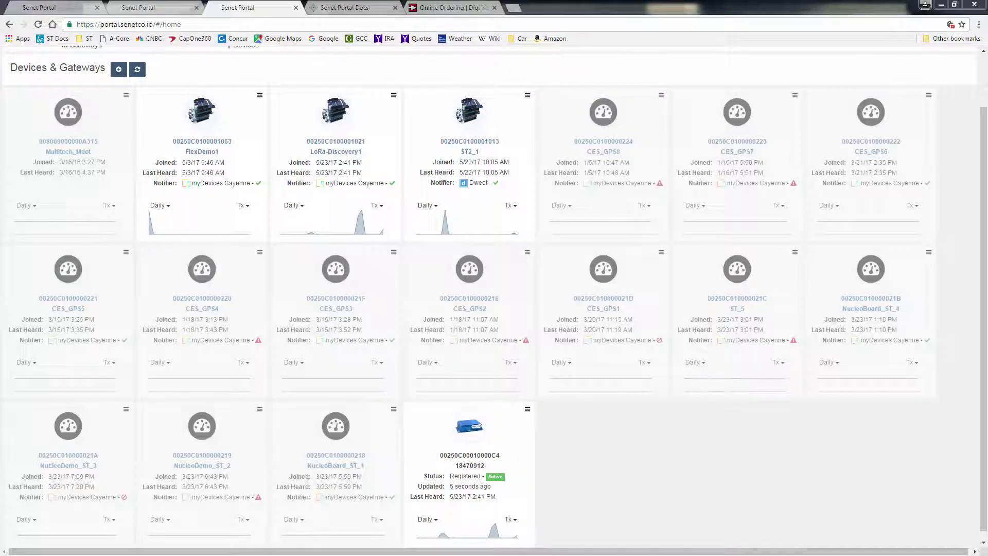
- Register device LoRaDiscovery2 (Nucleo + ST SX1276 Shield, OTAA) using an EUI from Senet's registry
click(395, 7)
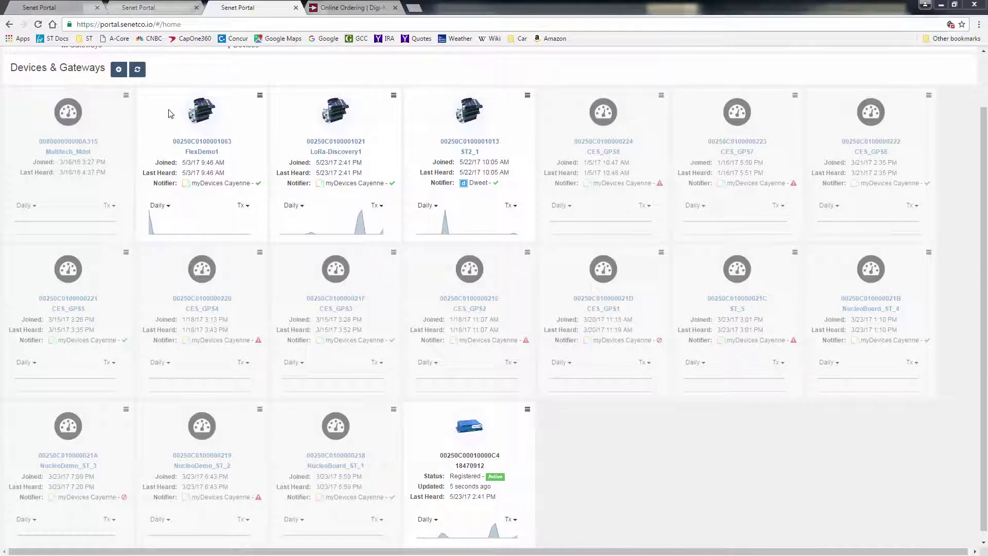
click(119, 72)
click(470, 145)
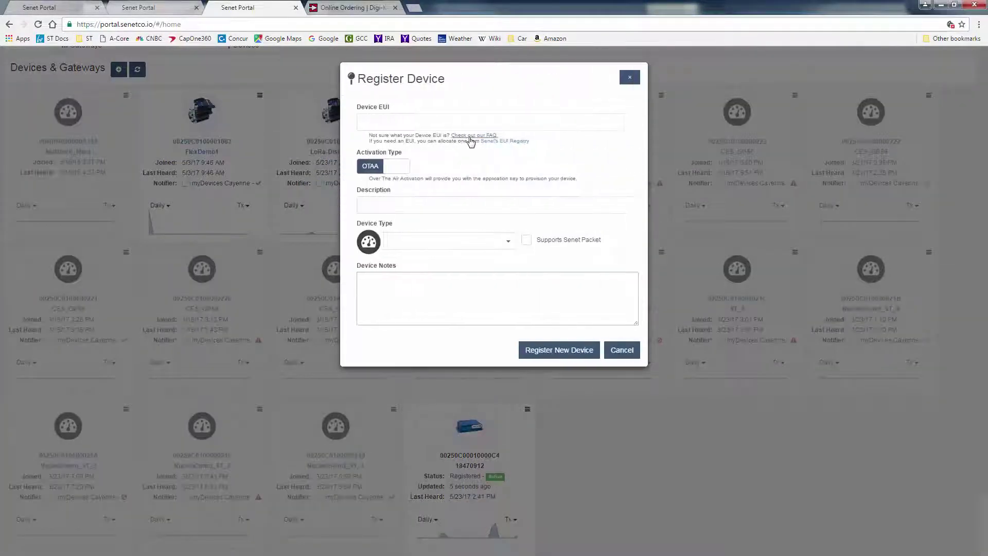
click(504, 141)
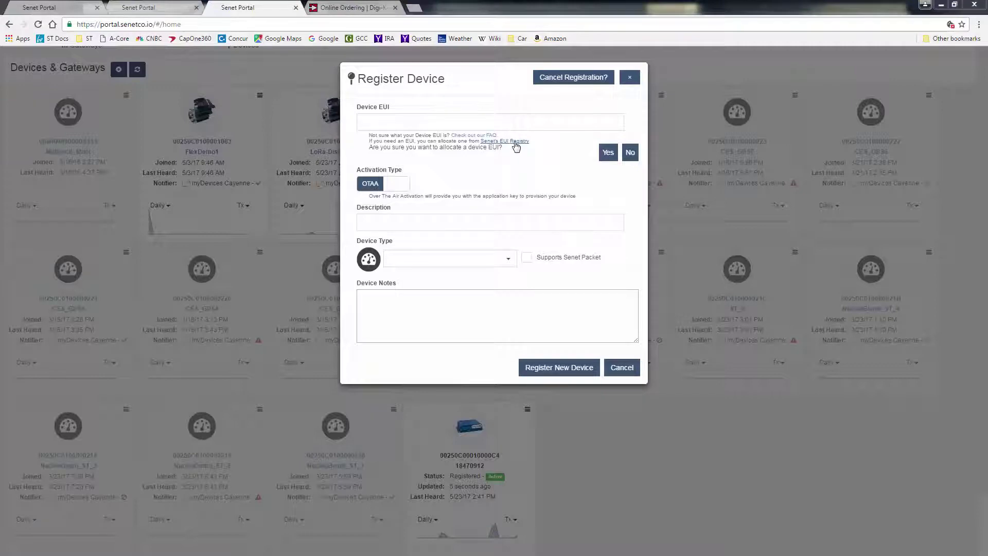
click(608, 154)
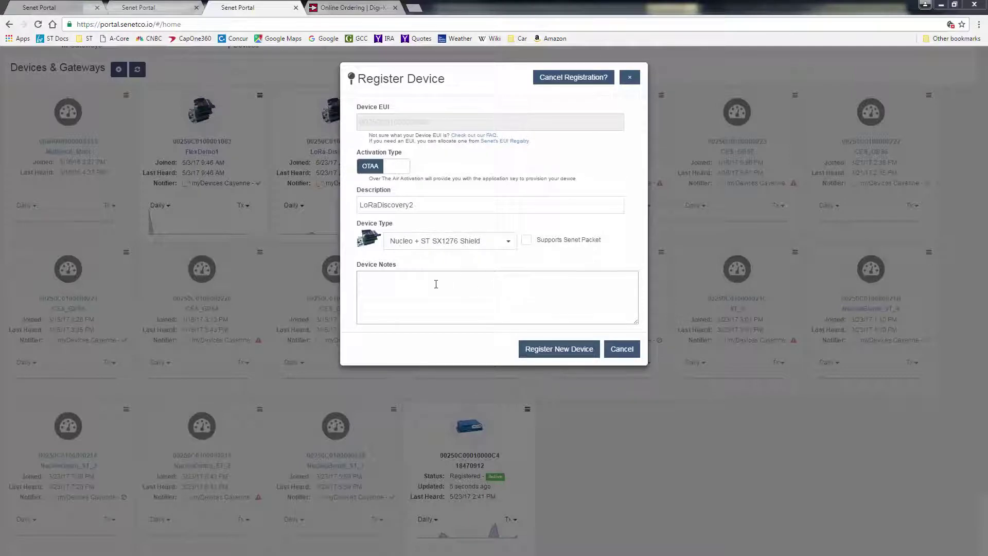
click(584, 357)
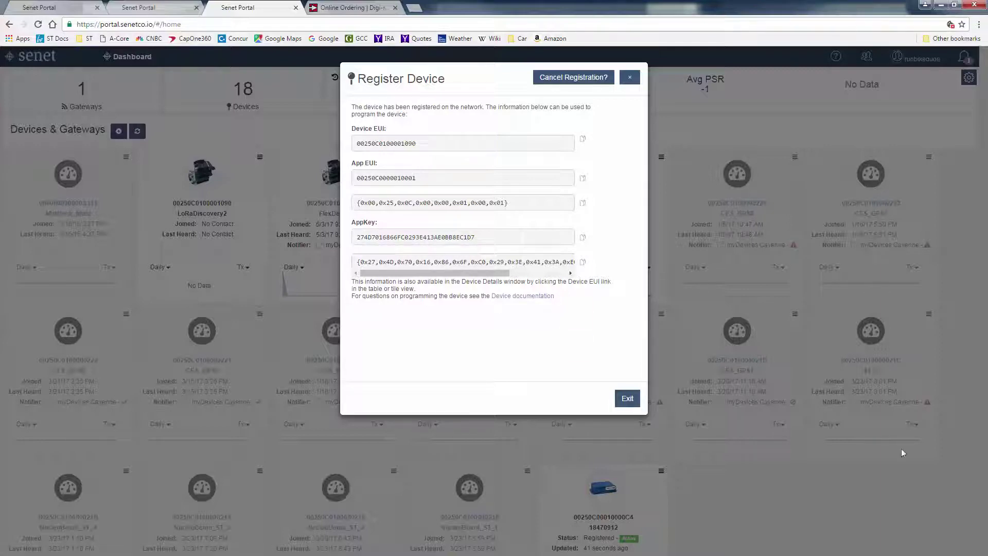
- Open Comissioning.h from main.c's included header files in the IAR project
key(alt+Tab)
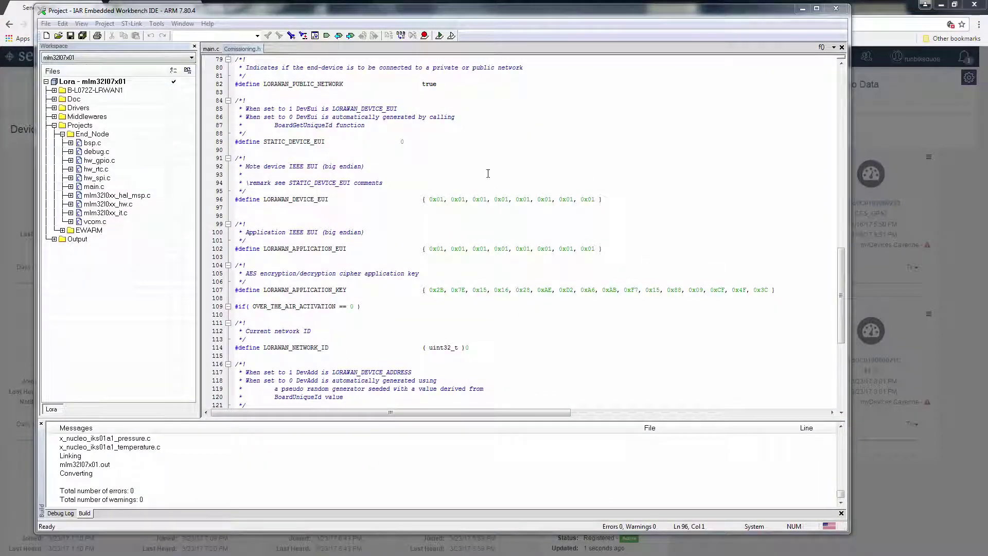
click(71, 187)
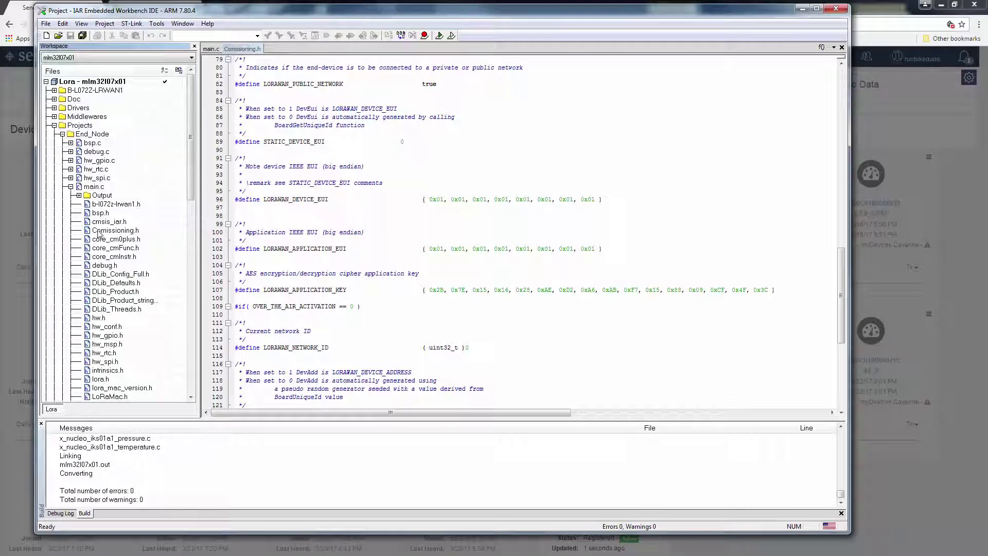
double_click(106, 231)
- Duplicate the LORAWAN_DEVICE_EUI, LORAWAN_APPLICATION_EUI and LORAWAN_APPLICATION_KEY define lines
click(344, 199)
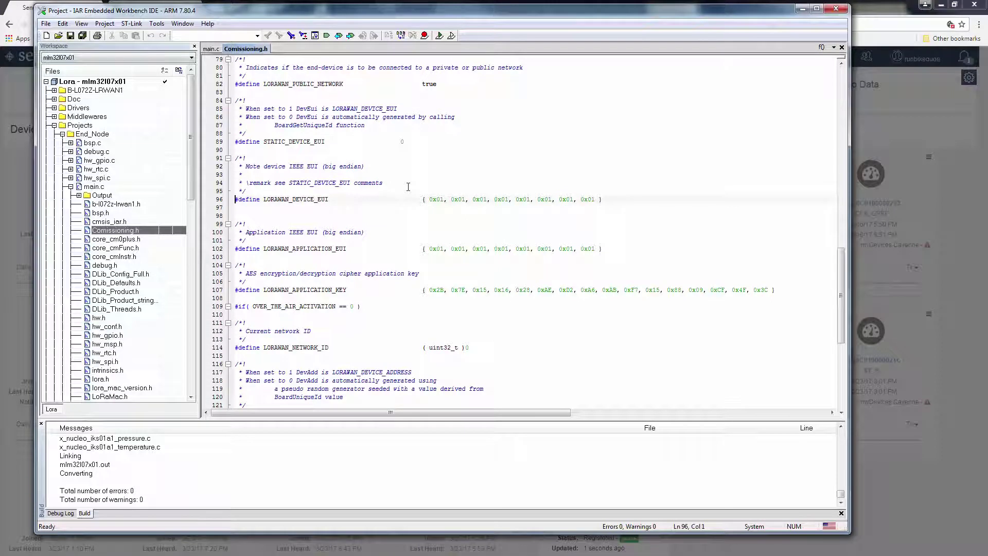
key(shift+Down)
key(ctrl+c)
key(Right)
key(ctrl+v)
key(Down)
key(Down)
key(Down)
key(Down)
key(Down)
key(shift+Down)
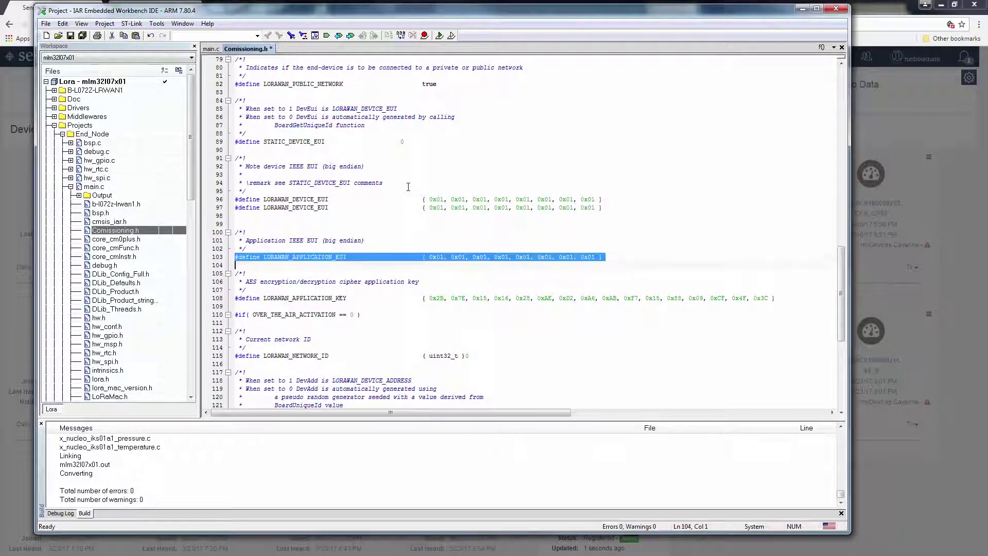
key(ctrl+c)
key(Right)
key(ctrl+v)
key(Down)
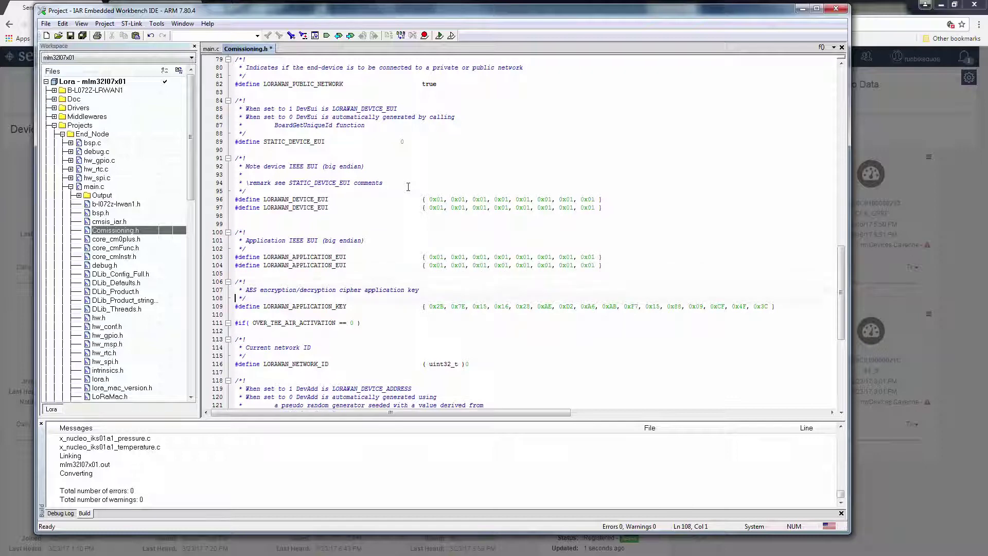
key(Down)
key(shift+Down)
key(ctrl+c)
key(Right)
key(ctrl+v)
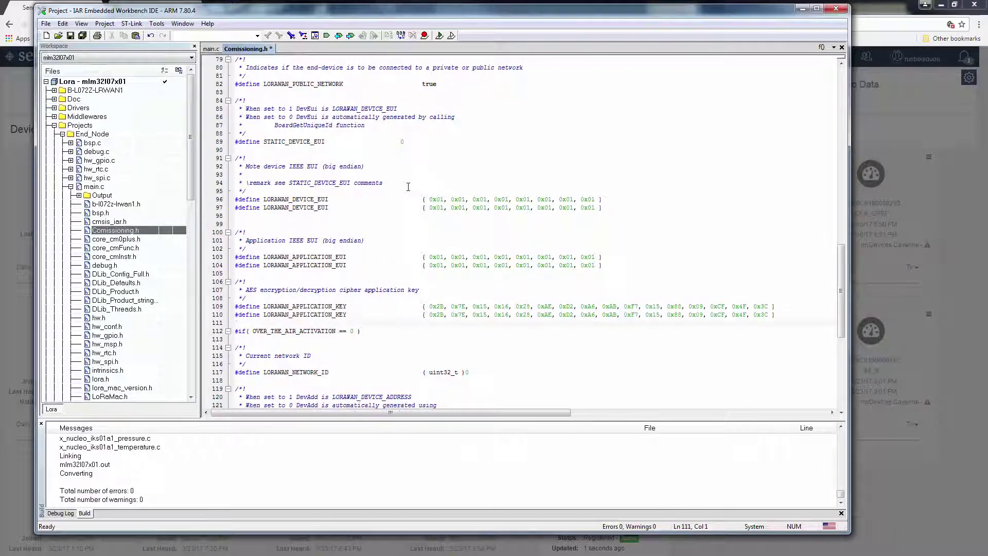
- Comment out the original application key, application EUI and device EUI lines with //
text(//)
key(Up)
key(Up)
key(Home)
text(//)
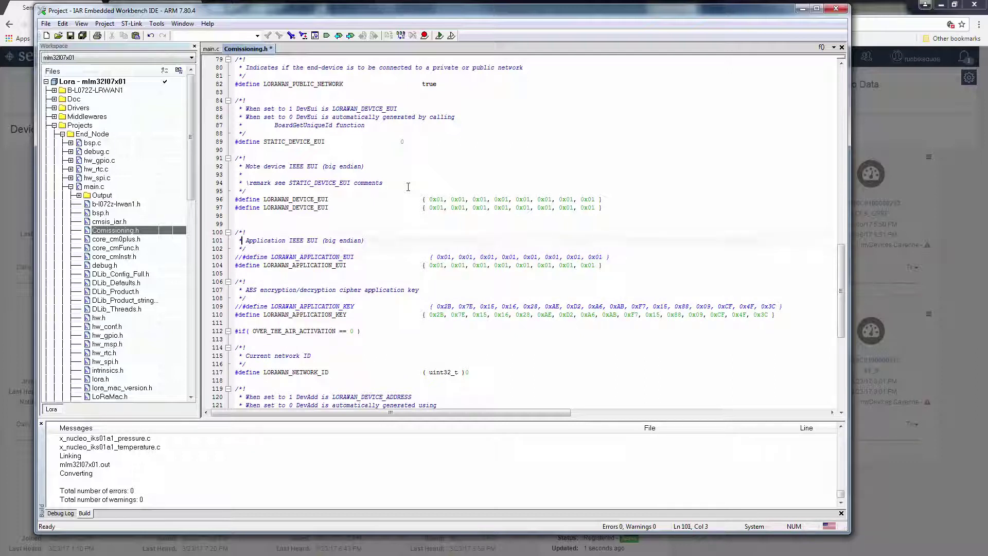
key(Up)
key(Up)
key(Up)
key(Up)
key(Up)
key(Up)
key(Up)
key(Home)
text(//)
key(Down)
- Select STATIC_DEVICE_EUI's 0 value for changing to 1, then bring up Senet's Edit Device page
key(Up)
key(Up)
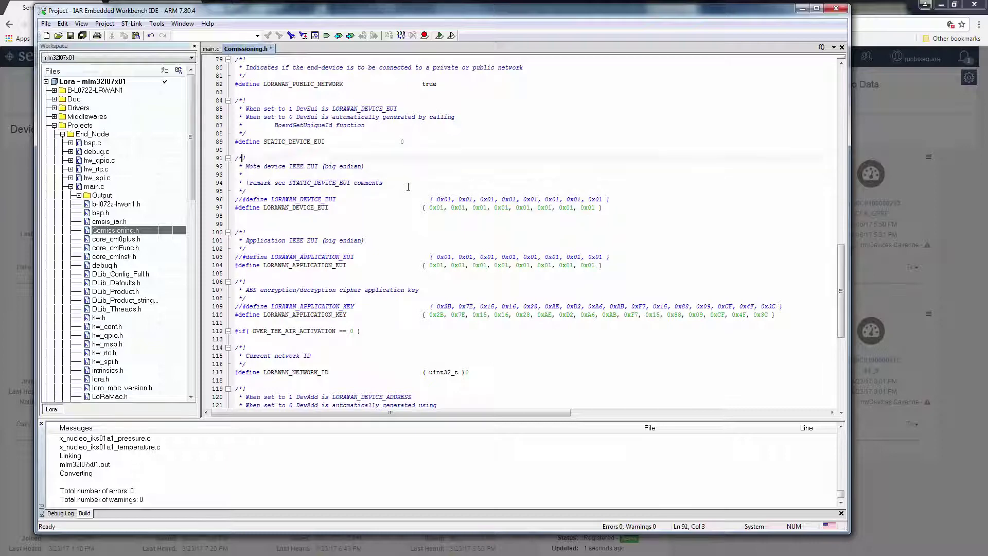
key(Up)
key(Up)
key(End)
key(shift+Left)
key(alt+Tab)
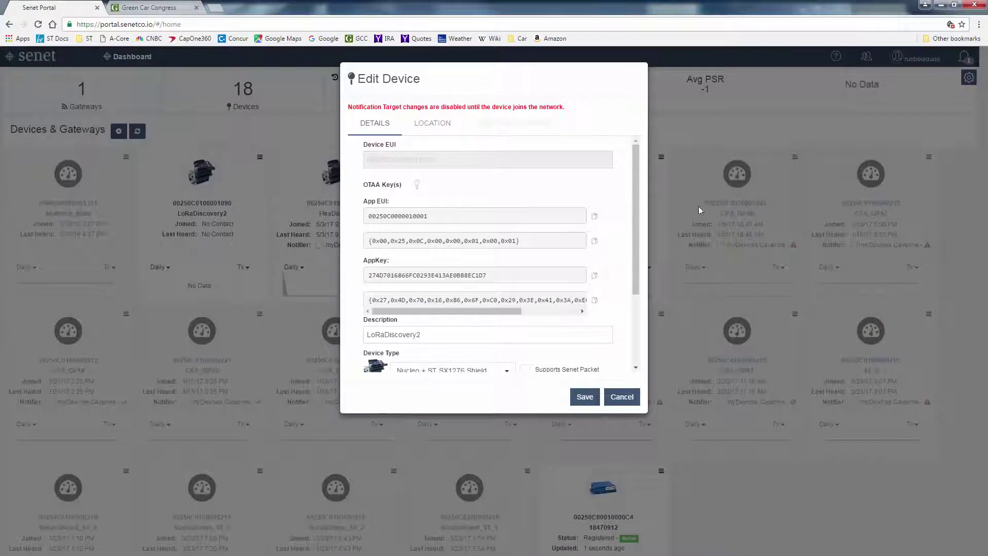
- Copy LoRaDiscovery2's App EUI from the Edit Device dialog and paste it into Comissioning.h
click(595, 221)
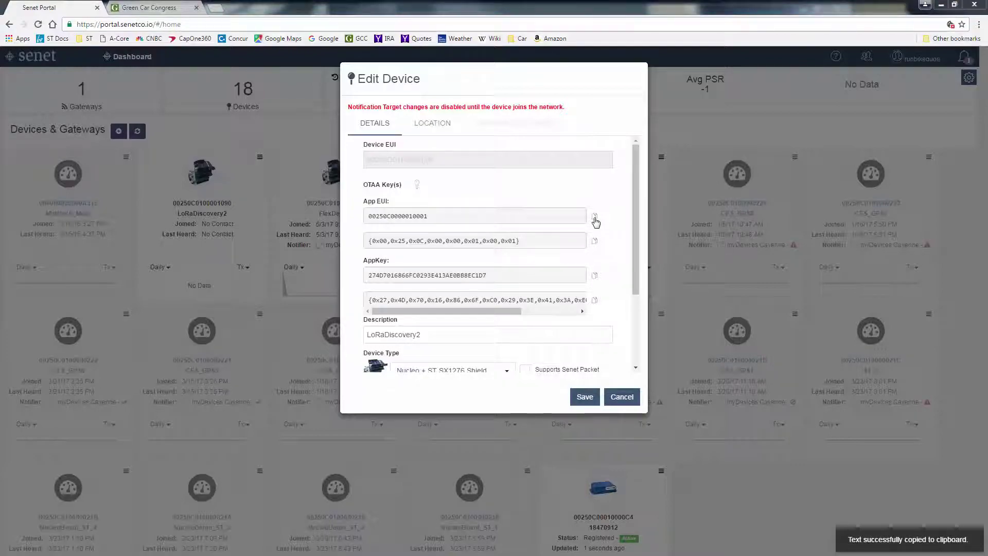
key(alt+Tab)
key(ctrl+v)
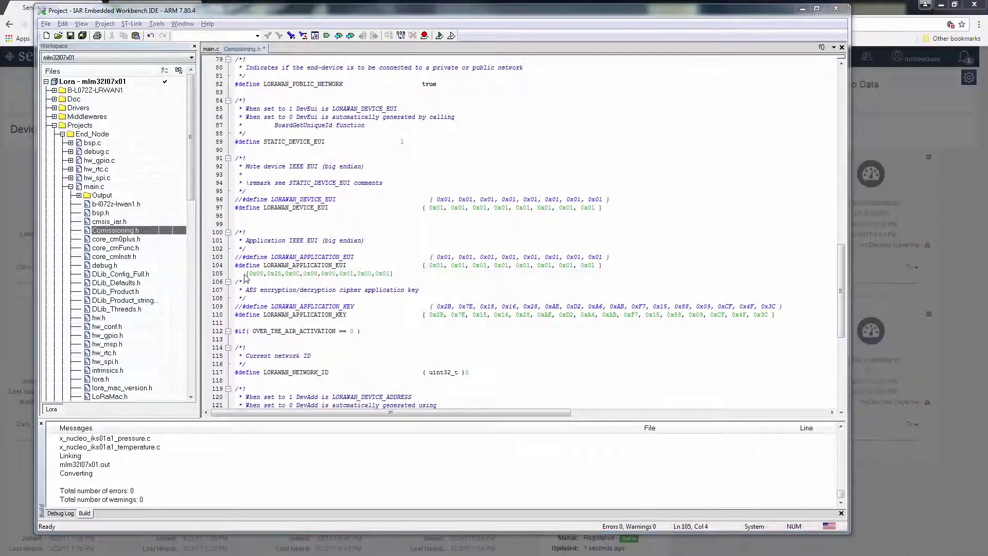
- Merge the pasted App EUI bytes into the LORAWAN_APPLICATION_EUI define, deleting the old bytes
key(BackSpace)
key(BackSpace)
key(BackSpace)
key(BackSpace)
key(BackSpace)
key(BackSpace)
key(BackSpace)
key(BackSpace)
key(BackSpace)
key(BackSpace)
key(BackSpace)
key(BackSpace)
key(BackSpace)
key(BackSpace)
key(BackSpace)
key(BackSpace)
key(BackSpace)
key(BackSpace)
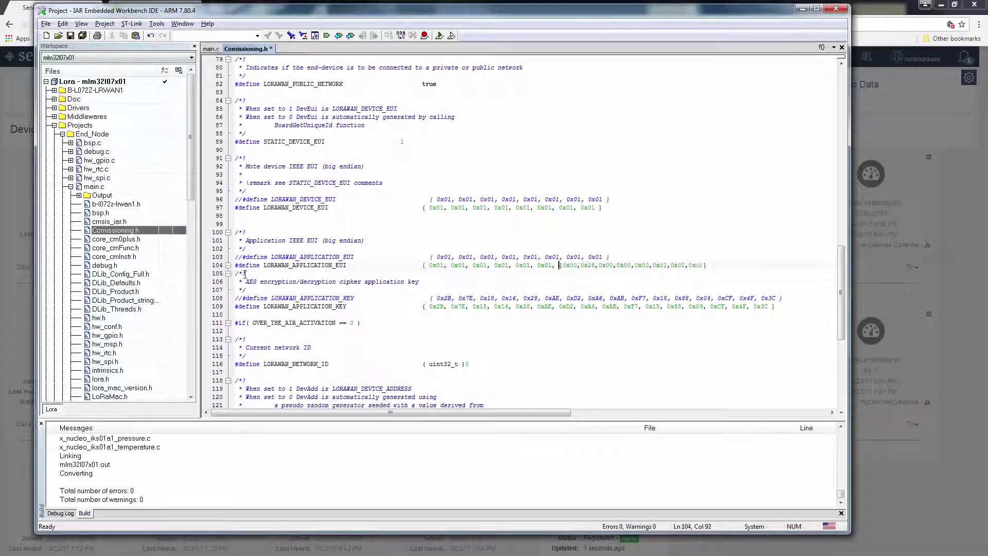
key(BackSpace)
key(BackSpace)
key(BackSpace)
key(BackSpace)
key(BackSpace)
key(BackSpace)
key(BackSpace)
key(BackSpace)
key(BackSpace)
key(BackSpace)
key(BackSpace)
key(BackSpace)
key(BackSpace)
key(BackSpace)
key(BackSpace)
key(BackSpace)
key(BackSpace)
key(BackSpace)
key(BackSpace)
key(BackSpace)
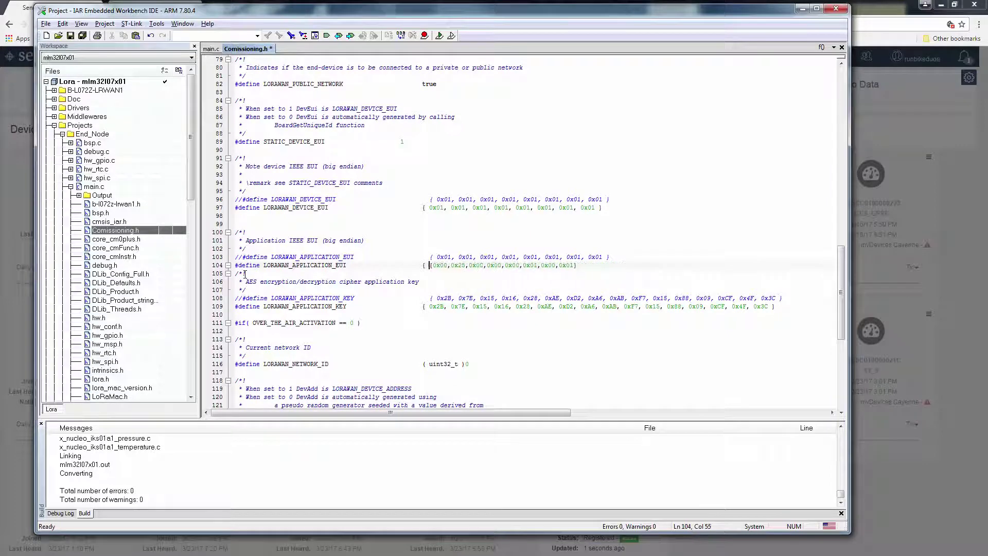
key(BackSpace)
key(BackSpace)
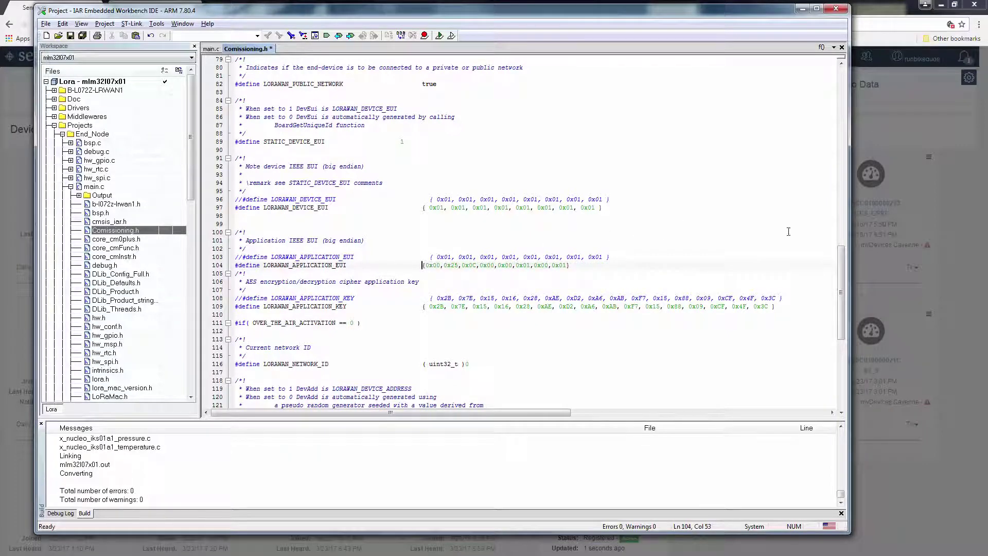
- Replace the LORAWAN_APPLICATION_KEY bytes with the portal's AppKey array and build with F7
click(775, 306)
key(Return)
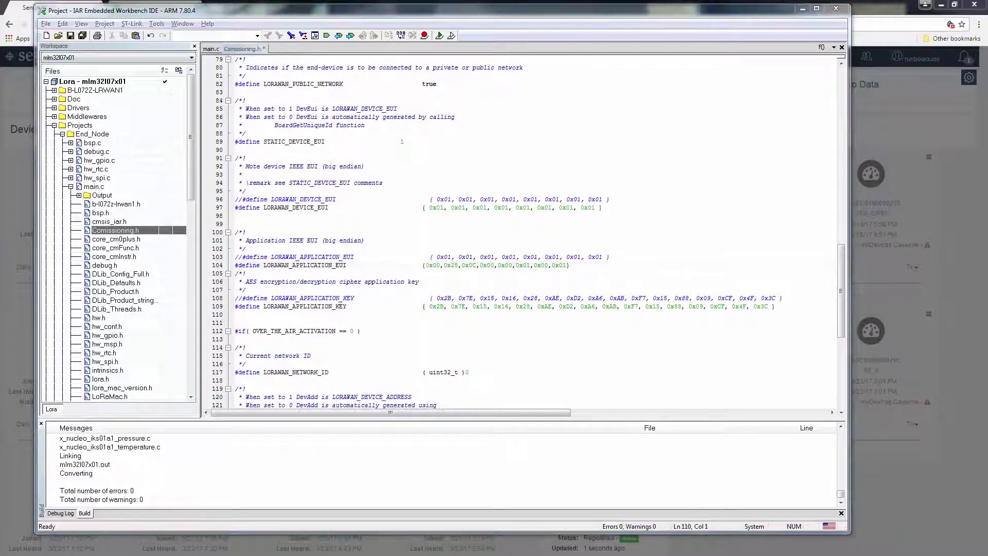
key(alt+Tab)
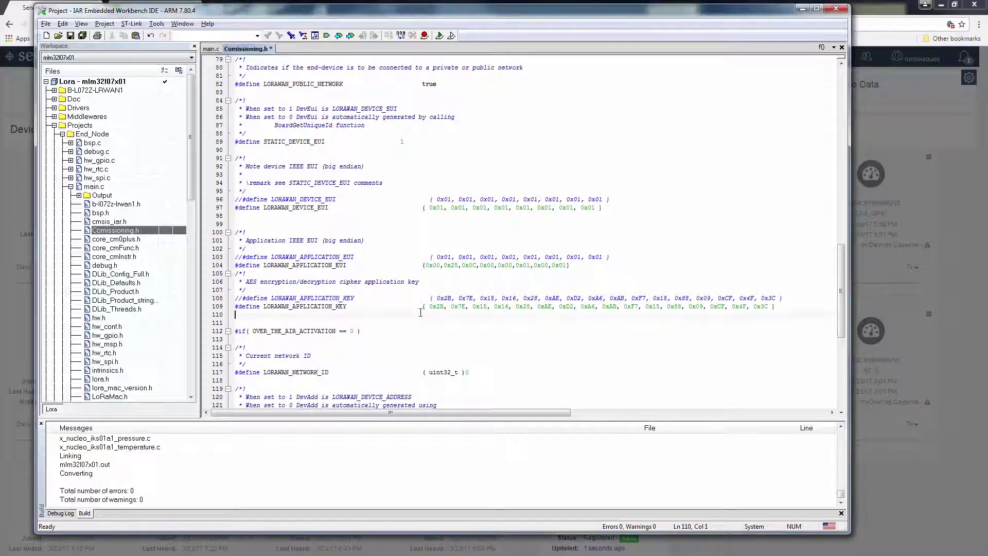
key(ctrl+v)
key(Home)
key(BackSpace)
key(BackSpace)
key(BackSpace)
key(BackSpace)
key(BackSpace)
key(BackSpace)
key(BackSpace)
key(BackSpace)
key(BackSpace)
key(BackSpace)
key(BackSpace)
key(BackSpace)
key(BackSpace)
key(BackSpace)
key(BackSpace)
key(BackSpace)
key(BackSpace)
key(BackSpace)
key(BackSpace)
key(BackSpace)
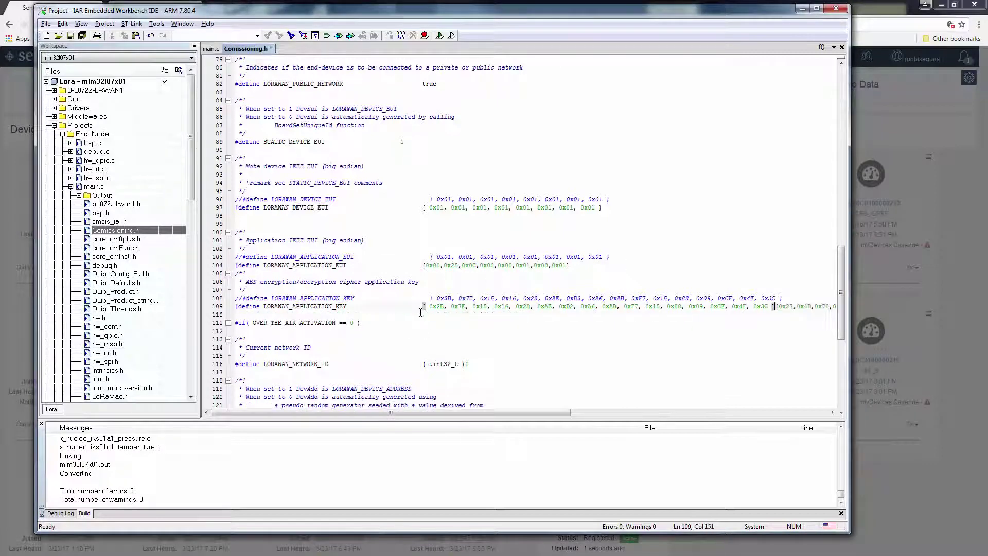
key(BackSpace)
key(BackSpace)
key(BackSpace)
key(BackSpace)
key(BackSpace)
key(BackSpace)
key(BackSpace)
key(BackSpace)
key(BackSpace)
key(BackSpace)
key(BackSpace)
key(BackSpace)
key(BackSpace)
key(BackSpace)
key(BackSpace)
key(BackSpace)
key(BackSpace)
key(BackSpace)
key(BackSpace)
key(BackSpace)
key(BackSpace)
key(BackSpace)
key(BackSpace)
key(BackSpace)
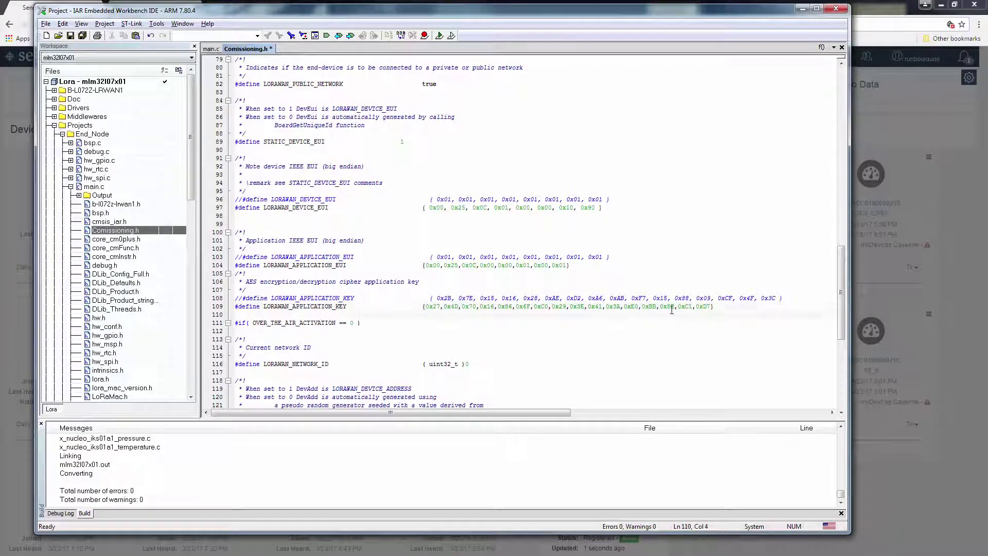
key(F7)
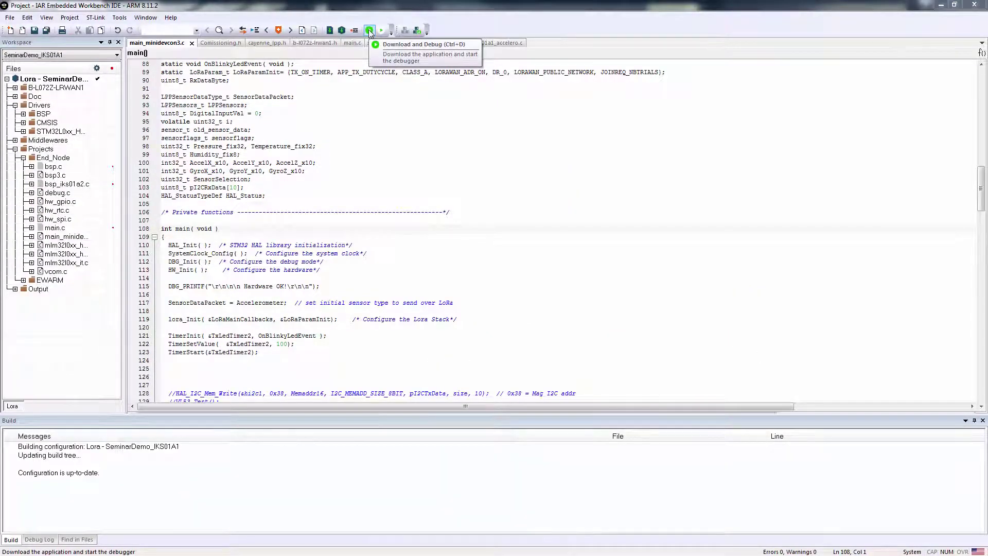
- Download the firmware to the board, run it, and view the device's traffic in Senet Portal
click(370, 31)
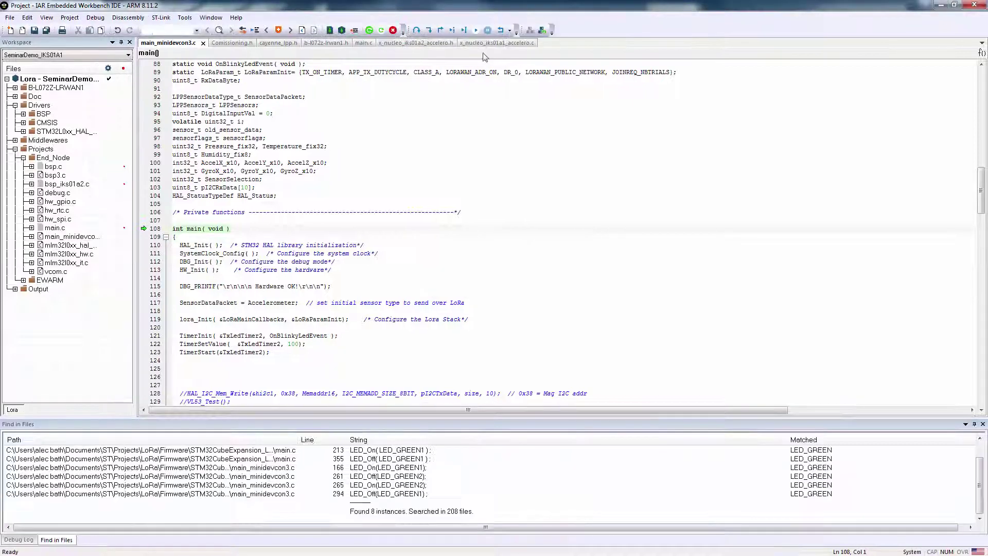
click(476, 32)
key(alt+Tab)
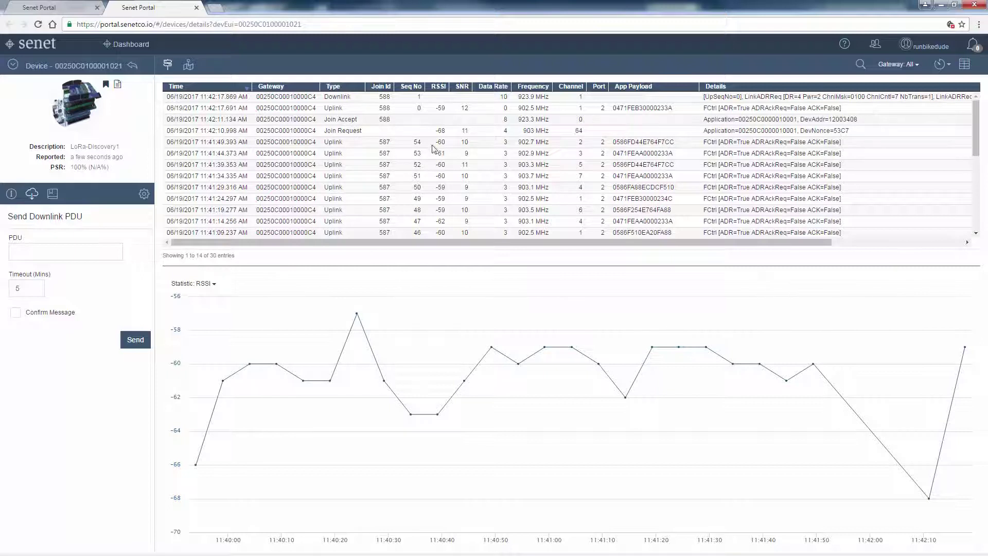
- Change the device chart's Statistic from RSSI to Frequency, showing about 902.3–903.7 MHz
mouse_move(443, 108)
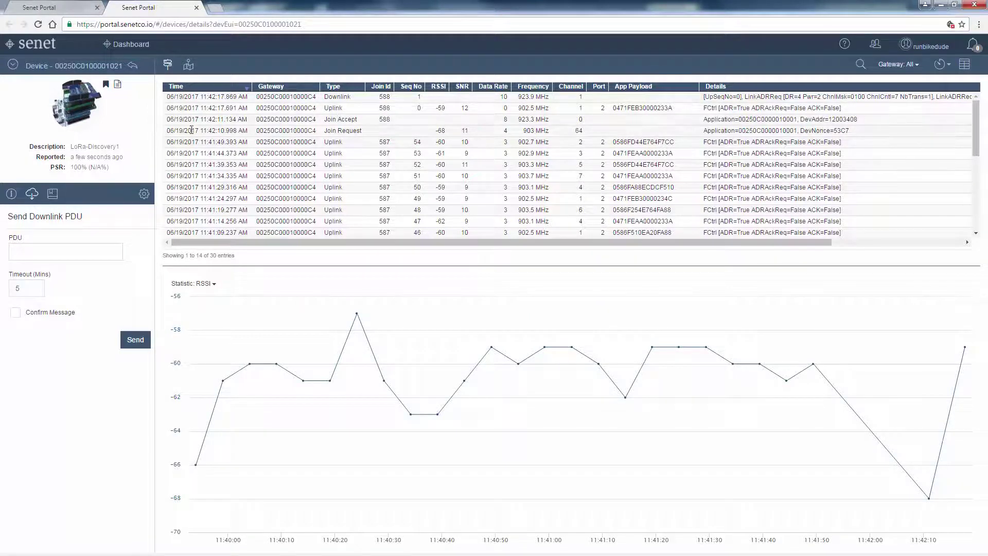
click(203, 287)
click(201, 316)
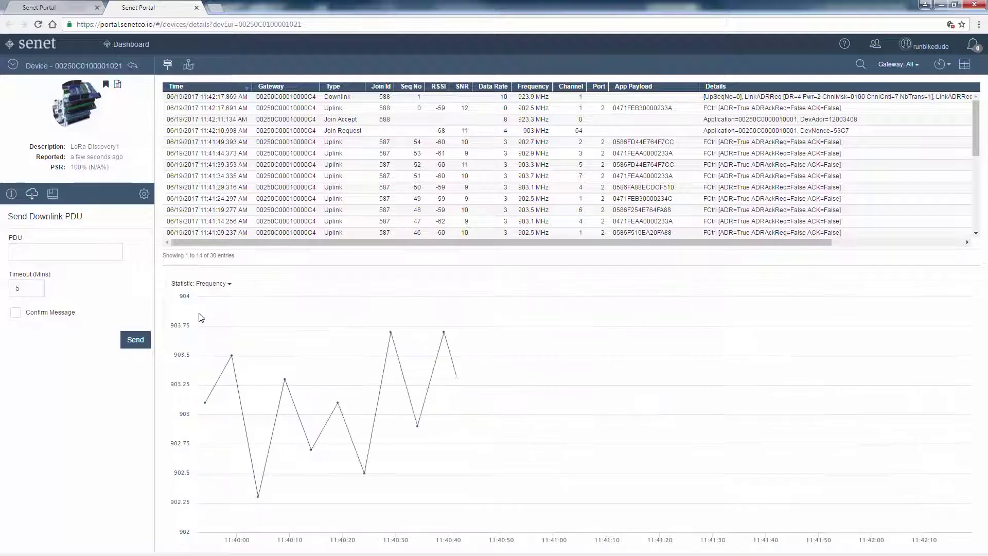